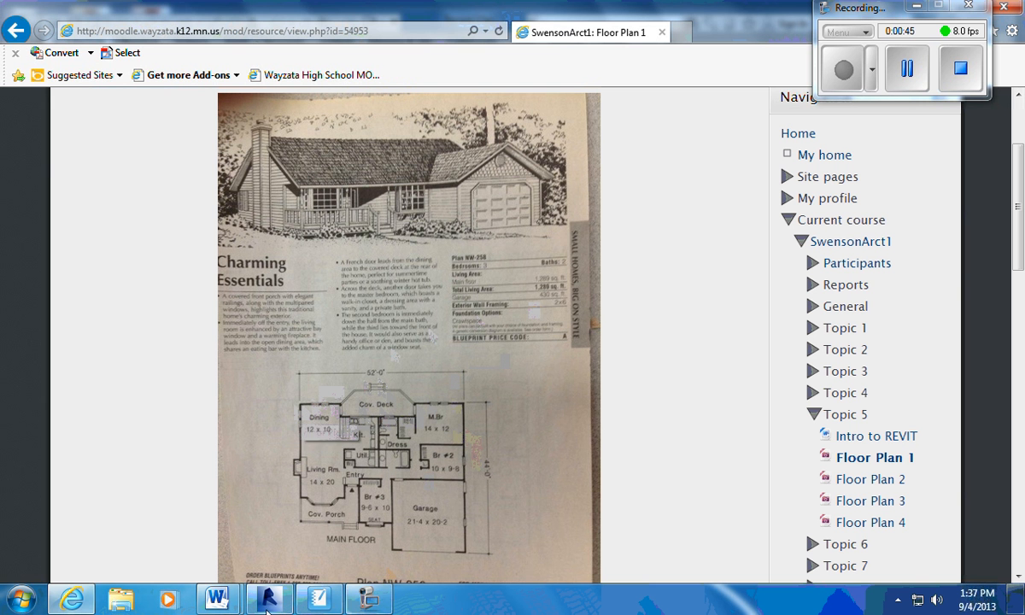
# Switch to Revit and create a new project from the Residential-Default template in the US Imperial folder
pyautogui.click(270, 602)
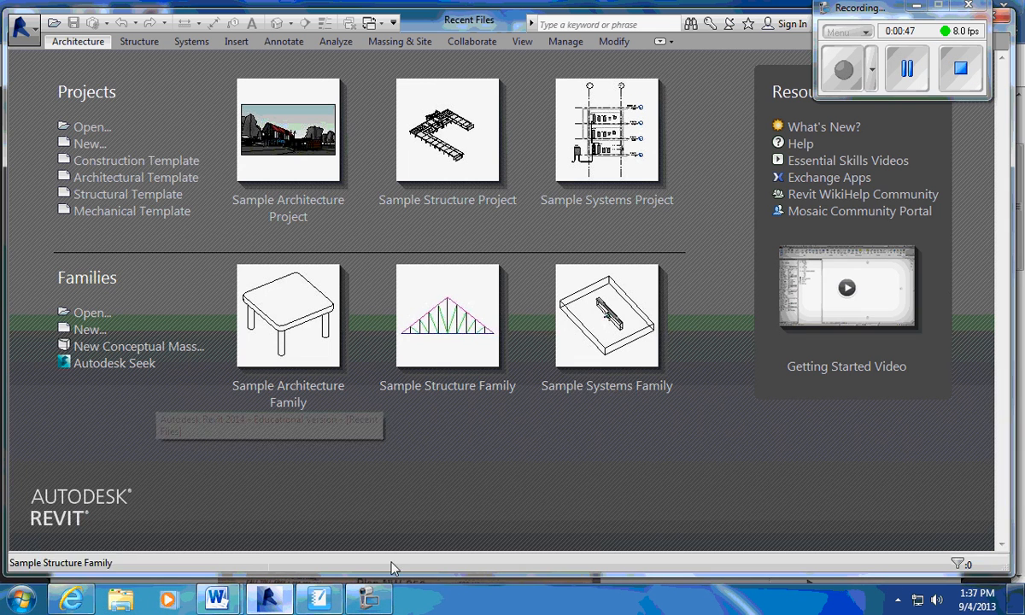
pyautogui.click(89, 143)
pyautogui.click(612, 266)
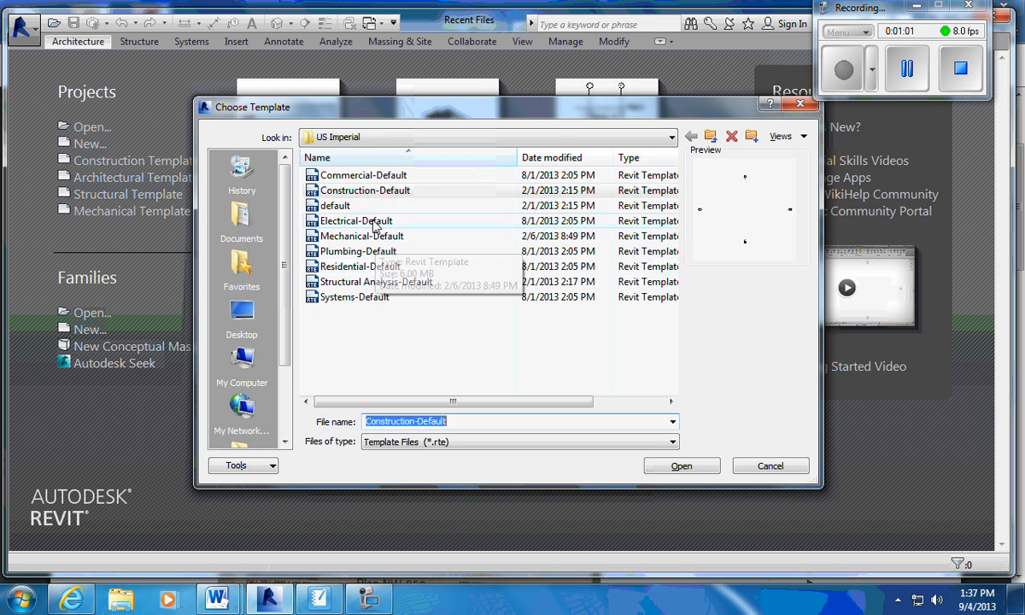
pyautogui.click(397, 268)
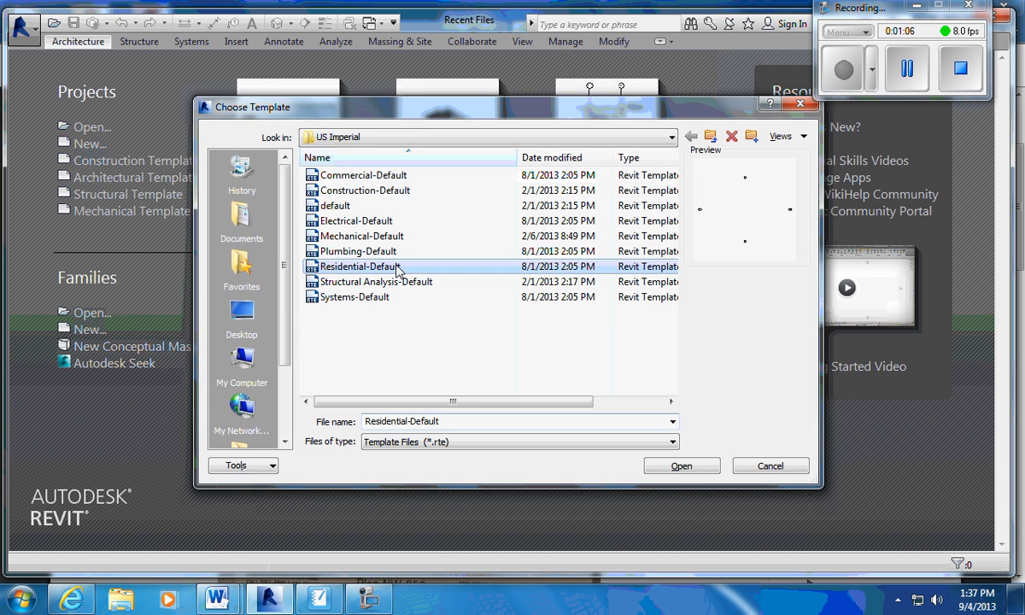
pyautogui.click(681, 467)
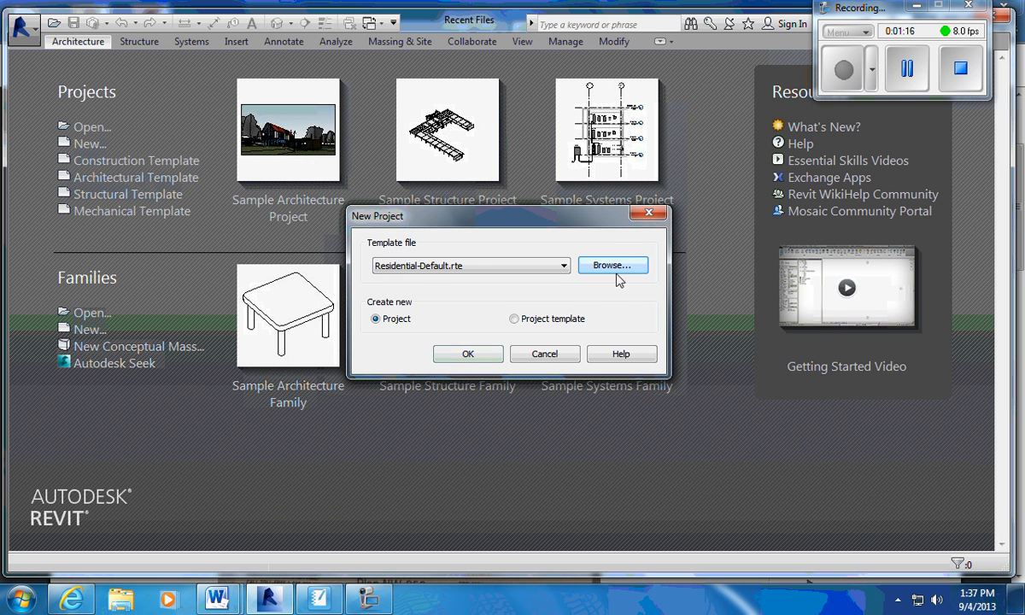
pyautogui.click(468, 354)
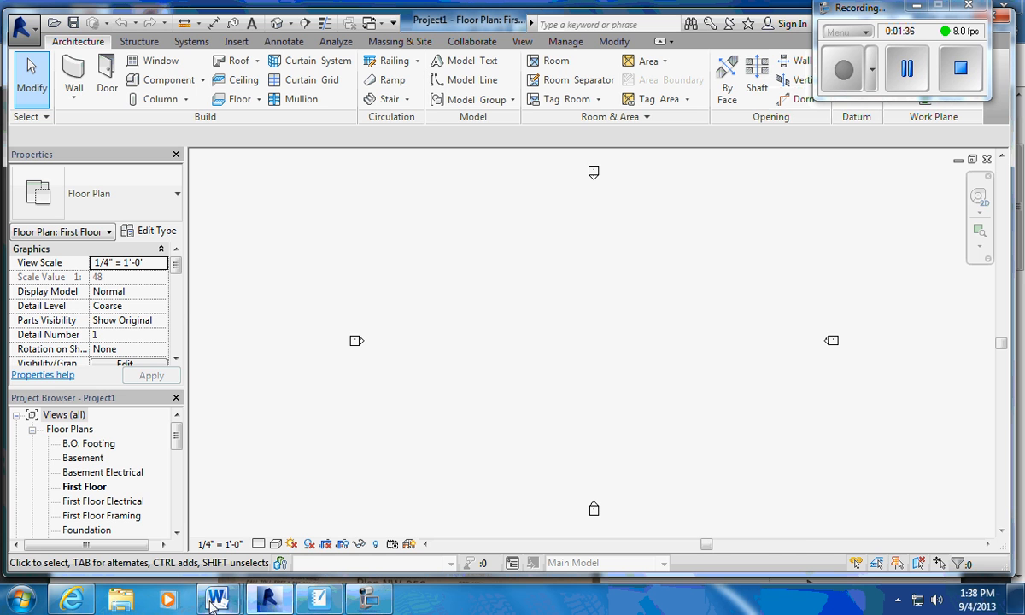
# Check the floor plan in the browser, return to Revit and start a wall of type Exterior - Wood Siding on Wood Stud
pyautogui.click(72, 598)
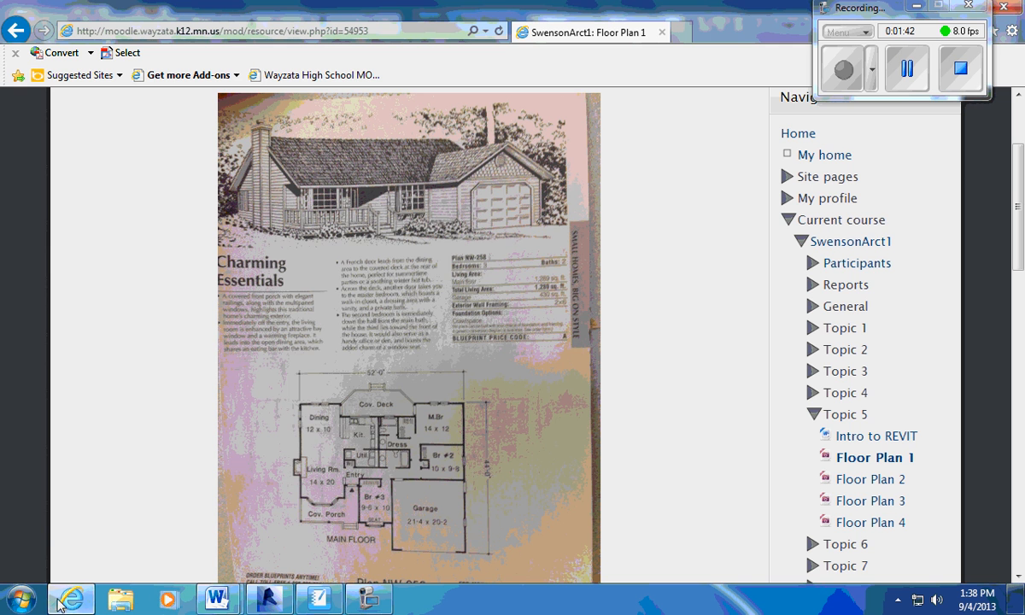
pyautogui.click(270, 599)
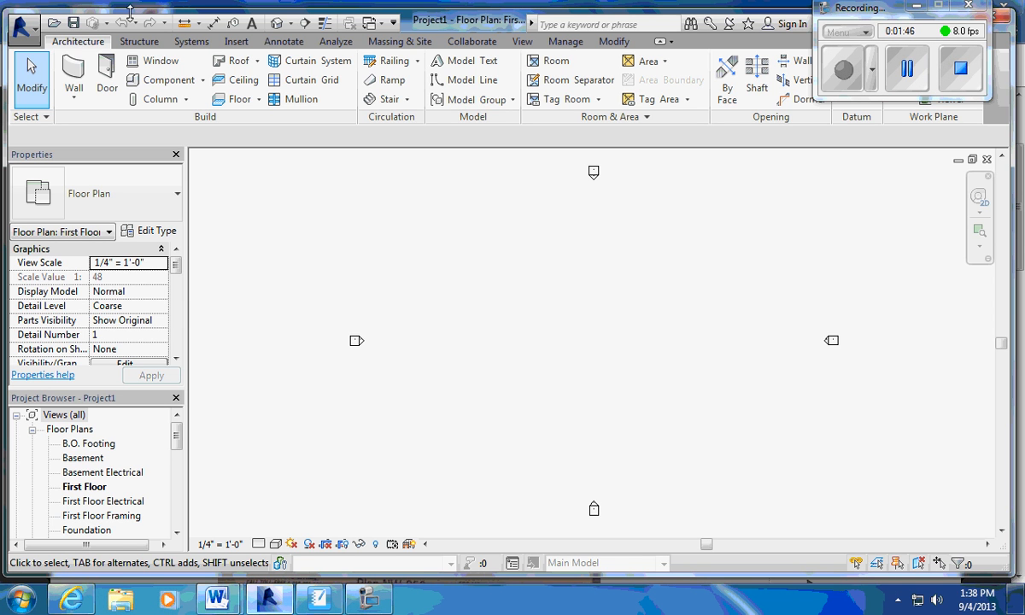
pyautogui.click(74, 76)
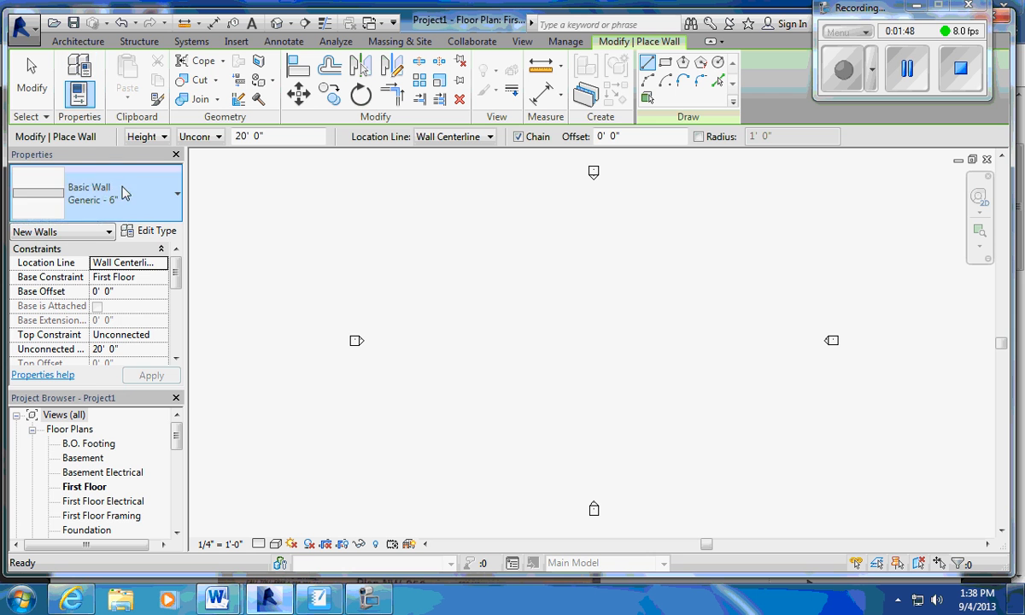
pyautogui.click(167, 196)
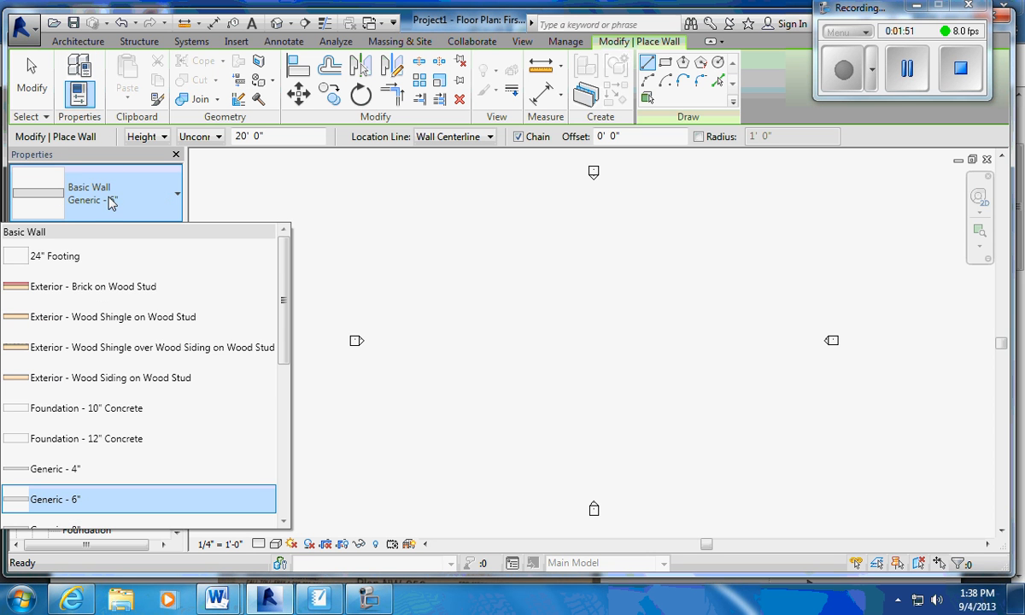
pyautogui.scroll(-1, 155, 347)
pyautogui.scroll(-4, 158, 357)
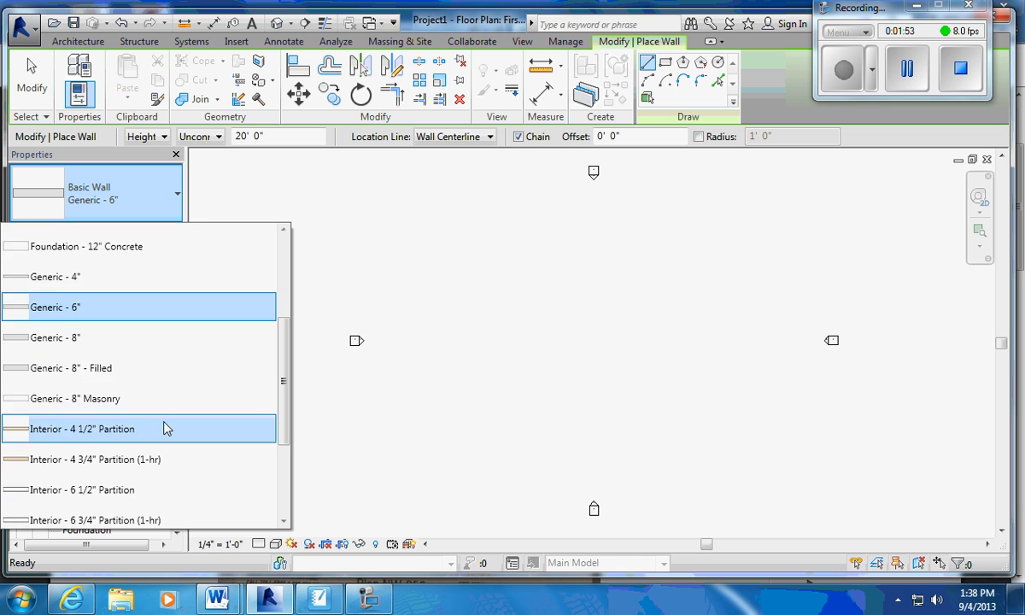
pyautogui.scroll(2, 169, 424)
pyautogui.scroll(2, 169, 426)
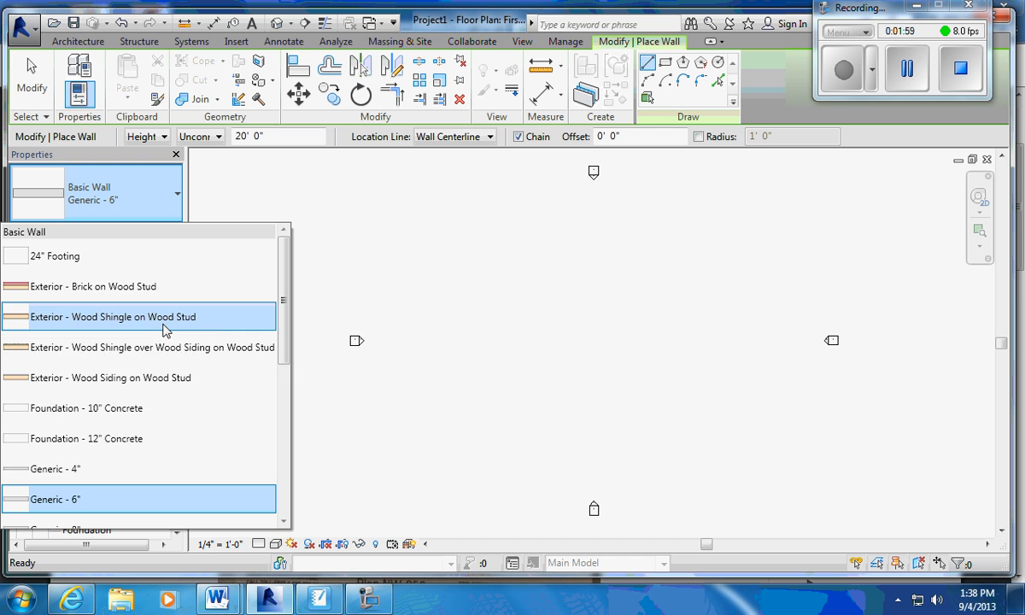
pyautogui.click(196, 386)
# Draw a chained rear wall on the First Floor: about 12' right, 6' down, 24' right, 6' up and 18' 6" right
pyautogui.scroll(1, 459, 273)
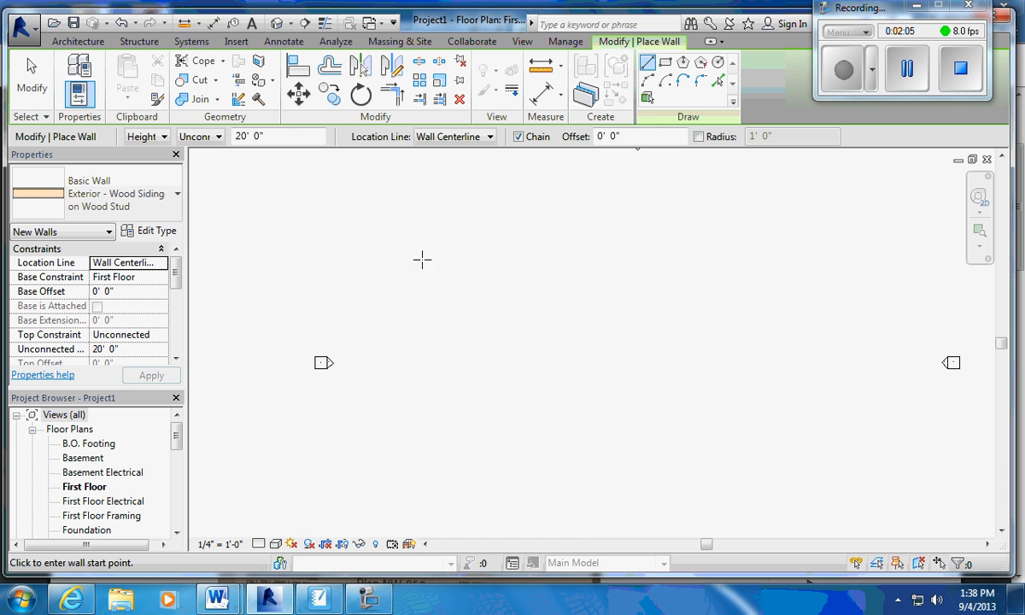
pyautogui.click(399, 270)
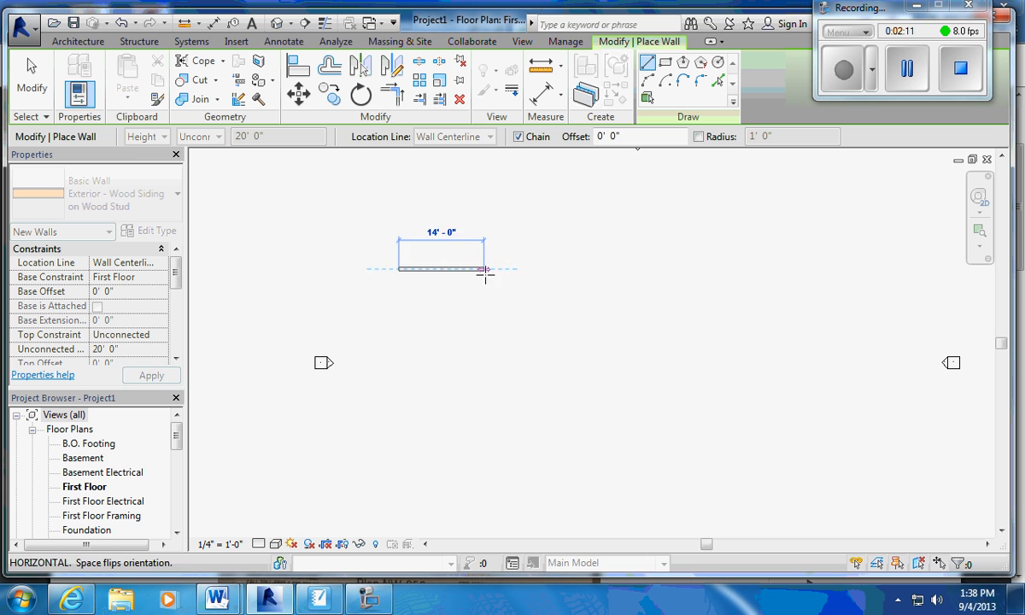
pyautogui.click(471, 270)
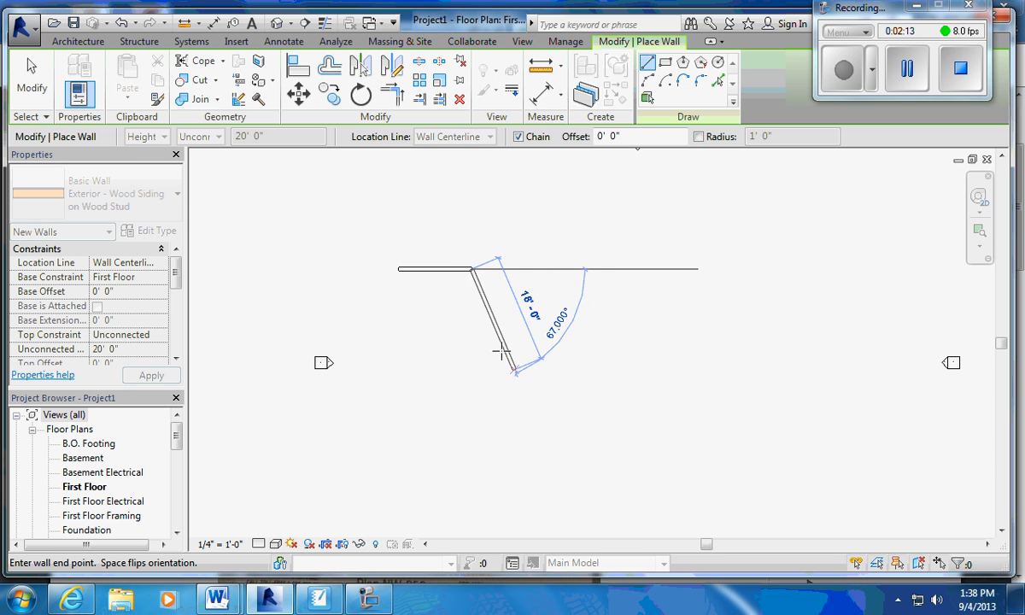
pyautogui.click(470, 305)
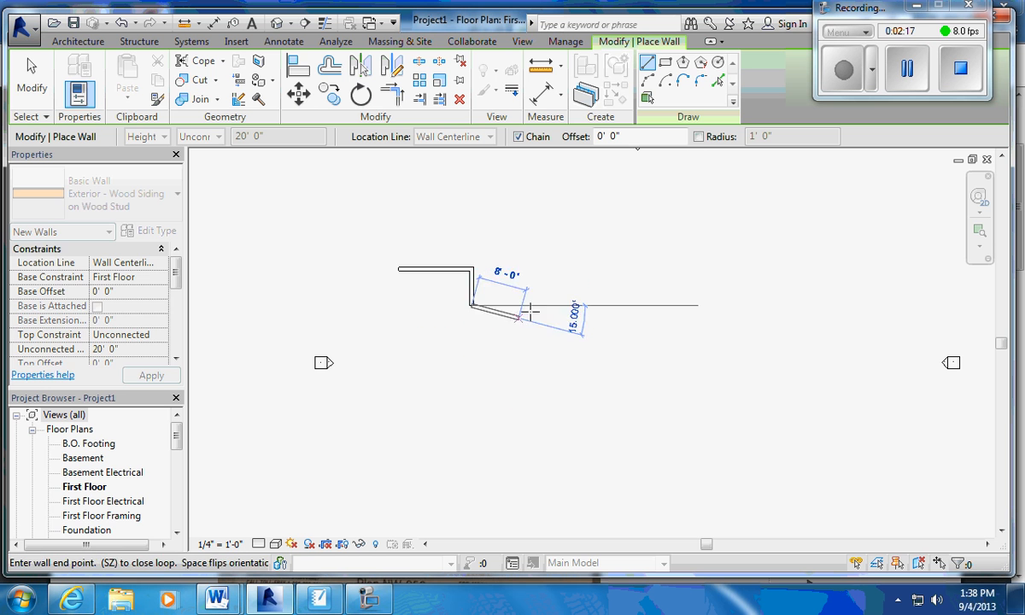
pyautogui.click(617, 305)
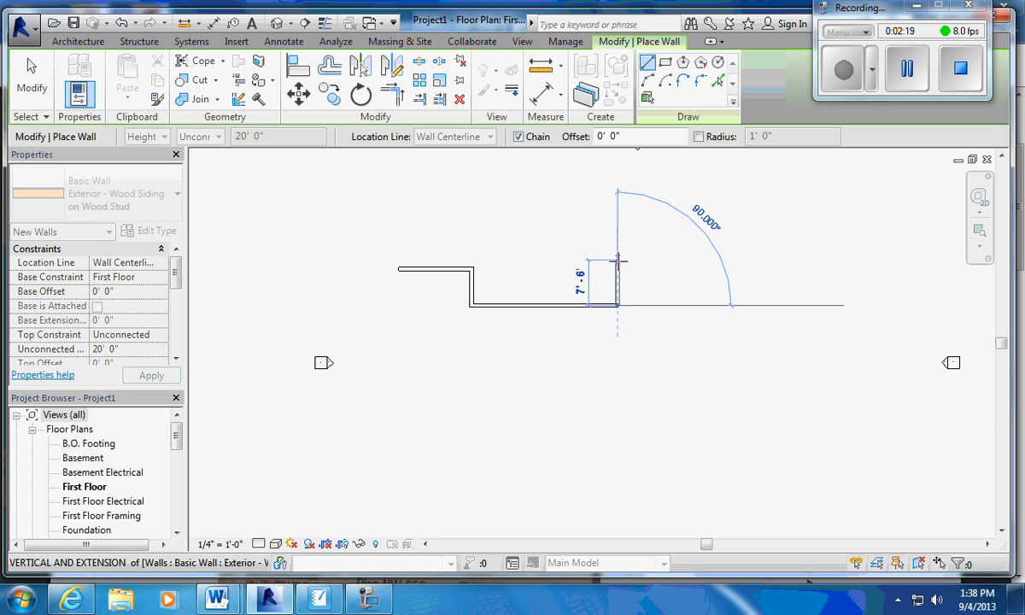
pyautogui.click(617, 270)
pyautogui.click(729, 268)
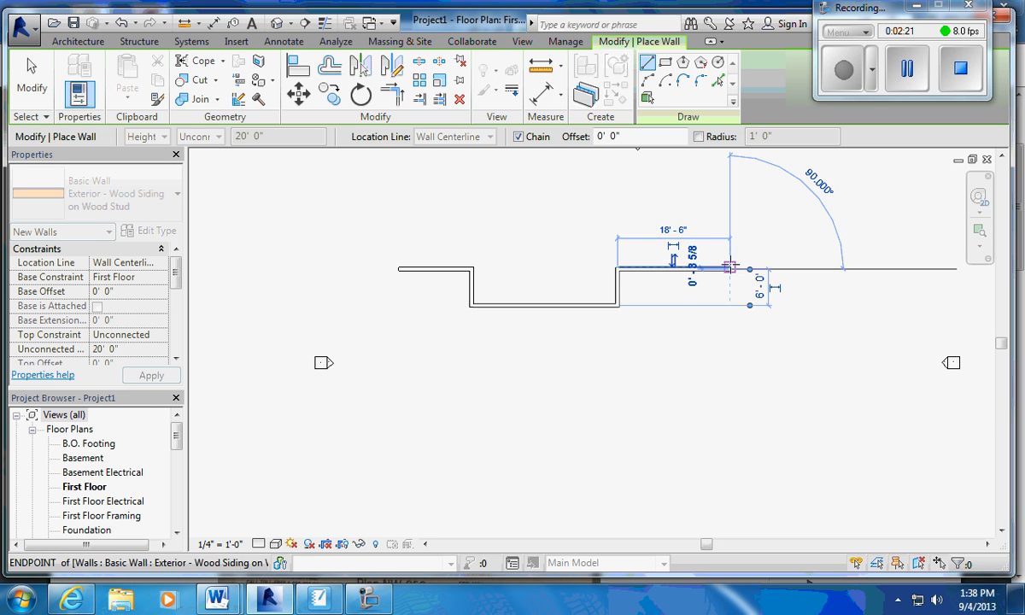
pyautogui.press('Escape')
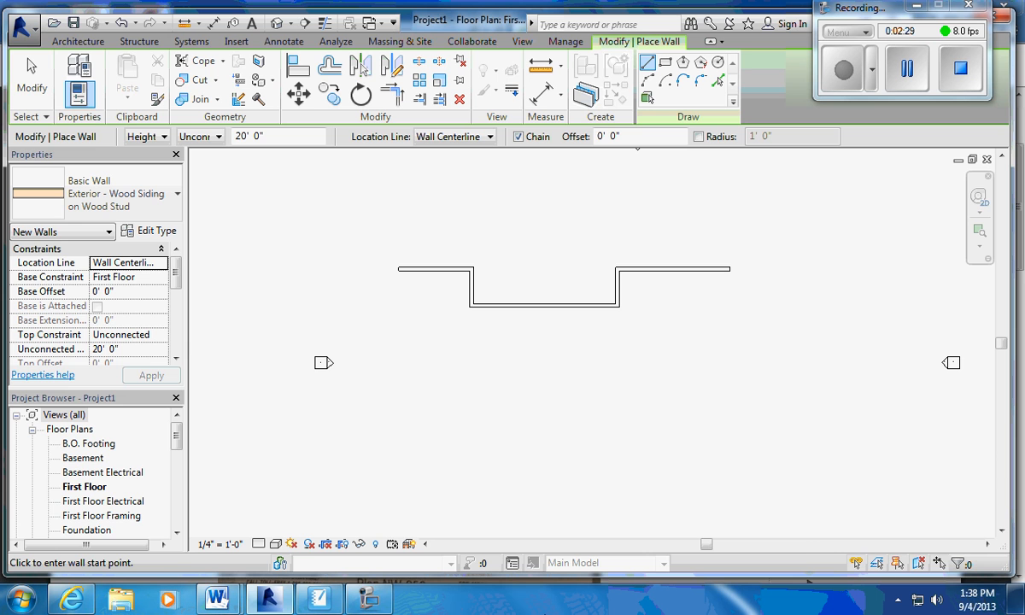
# Switch to the browser's Floor Plan 1 and subtract 28 from the 52' overall width in Calculator
pyautogui.click(71, 598)
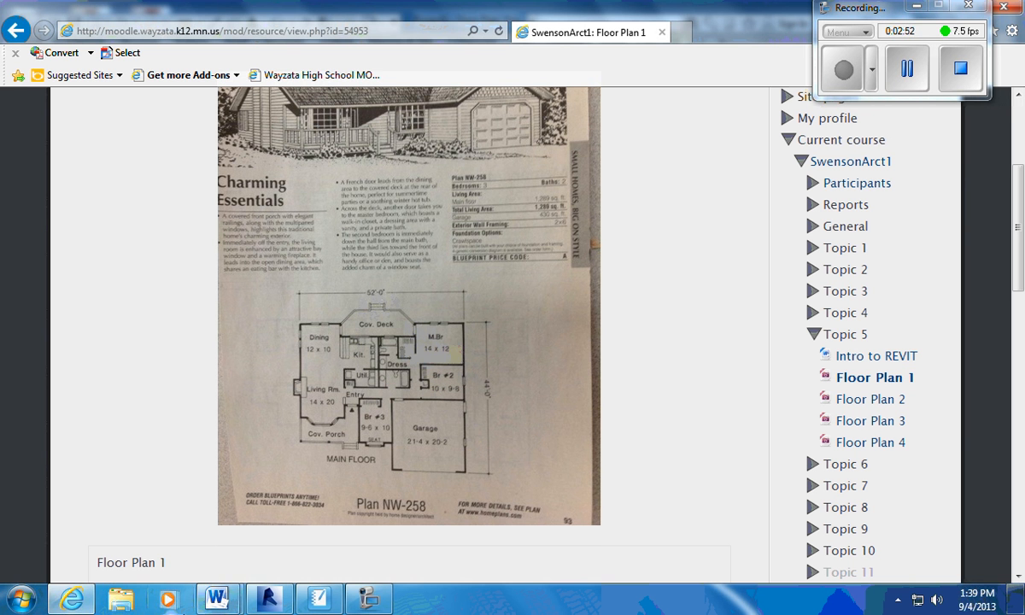
pyautogui.click(23, 598)
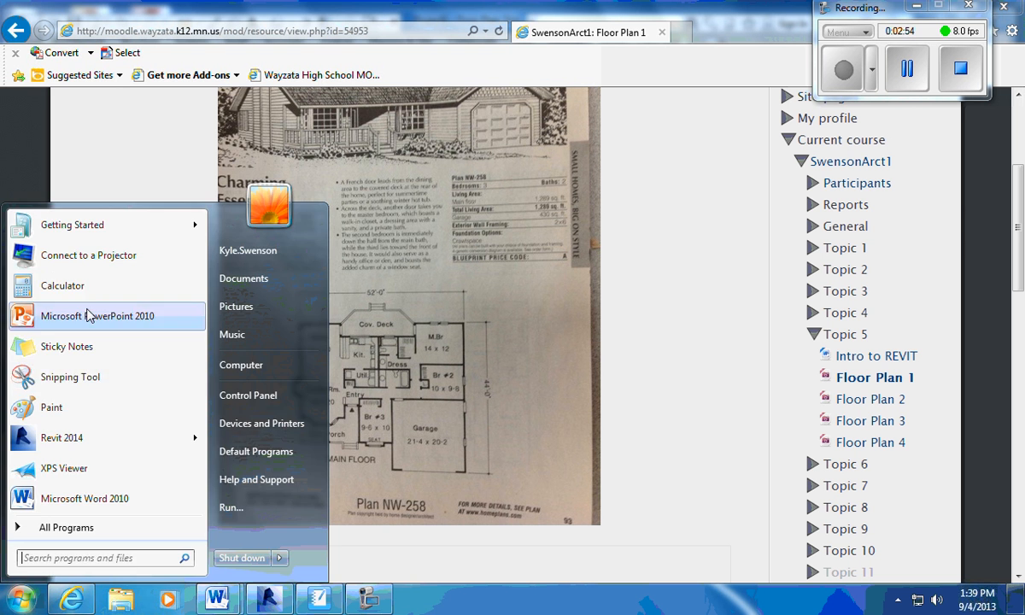
pyautogui.click(62, 285)
pyautogui.click(161, 281)
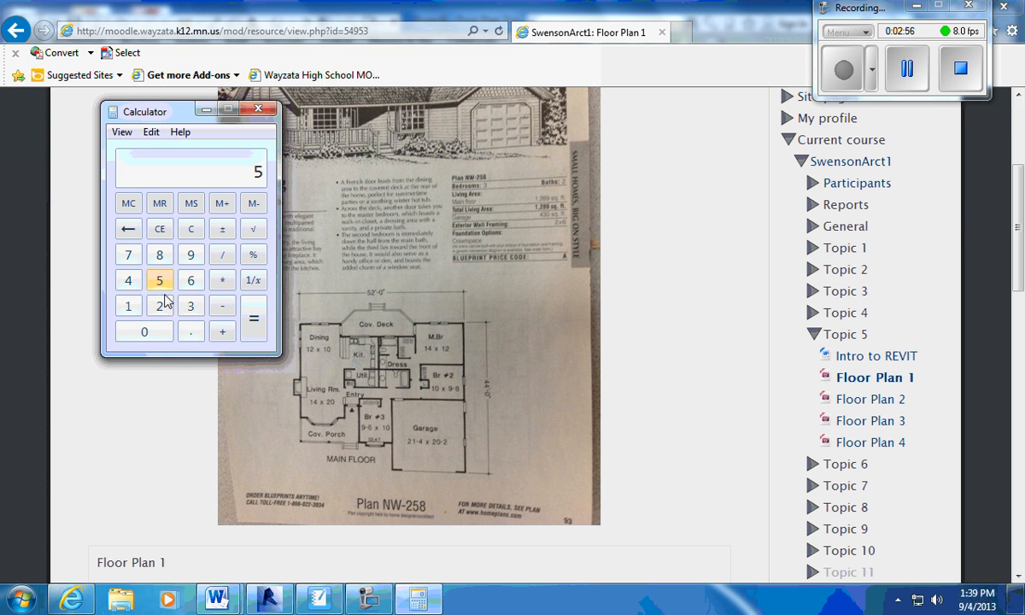
pyautogui.click(159, 306)
pyautogui.click(222, 306)
pyautogui.click(159, 306)
pyautogui.click(159, 255)
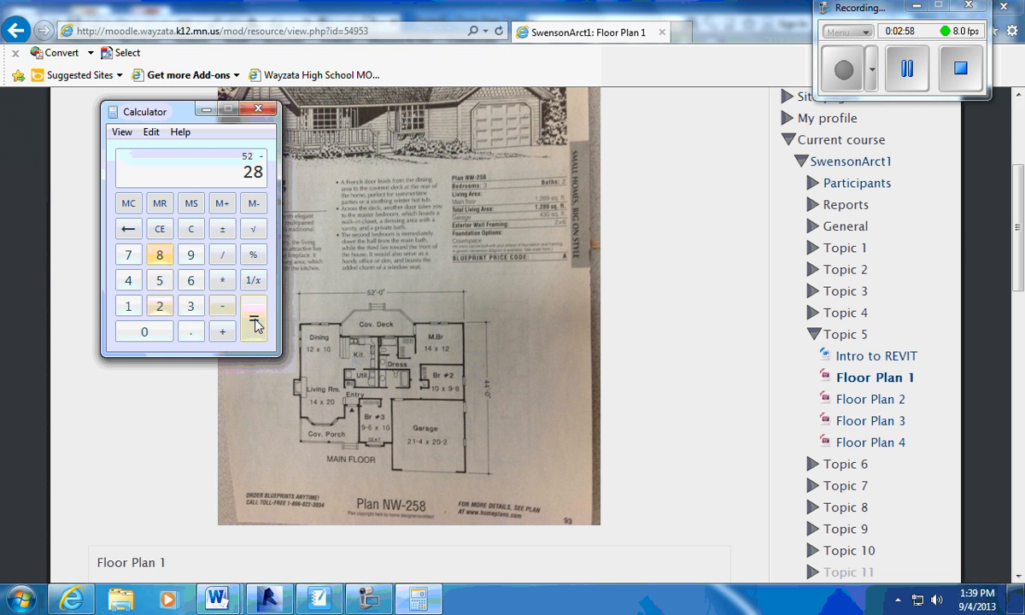
pyautogui.click(253, 317)
pyautogui.click(338, 382)
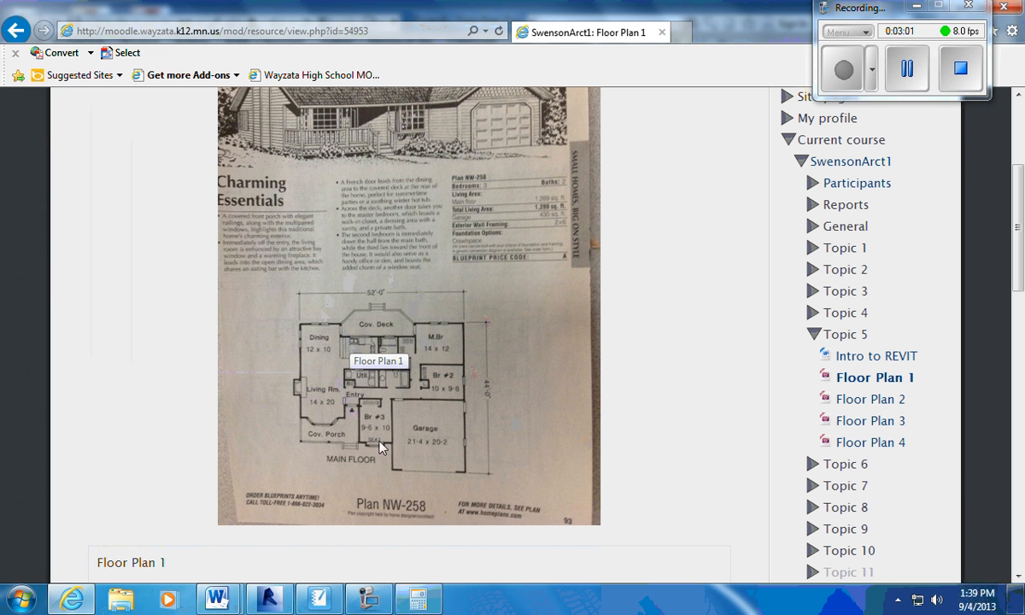
# Switch to Revit and check the dimensions of the left wall segment, the recessed wall and its left return
pyautogui.click(268, 601)
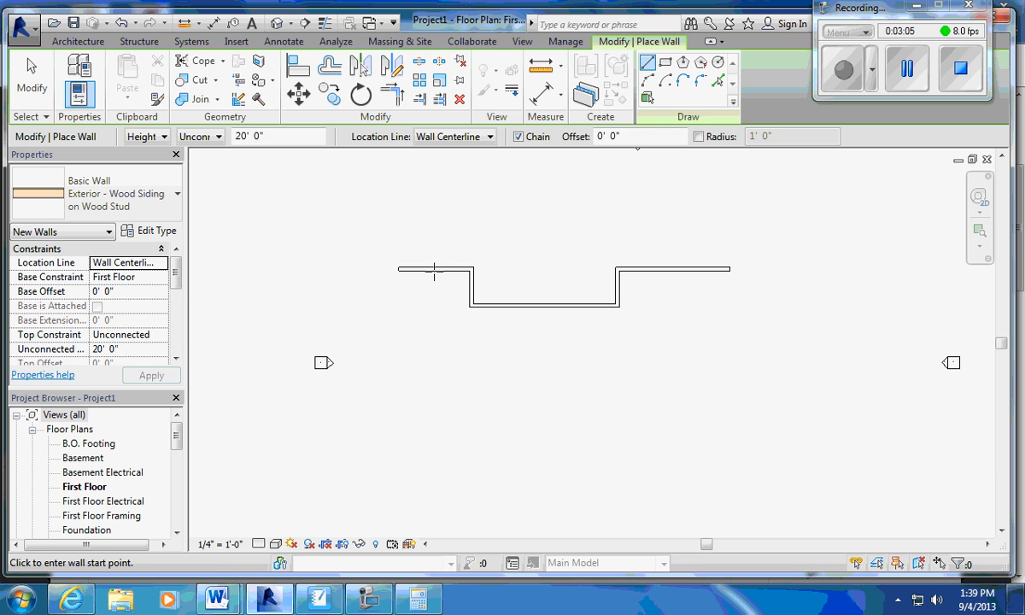
pyautogui.click(32, 85)
pyautogui.click(436, 270)
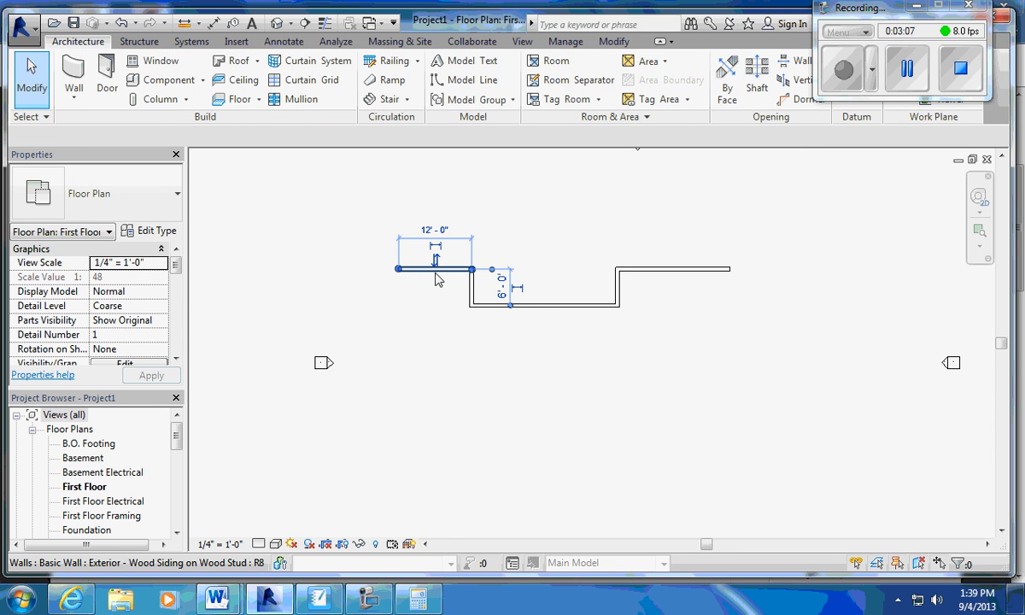
pyautogui.click(543, 306)
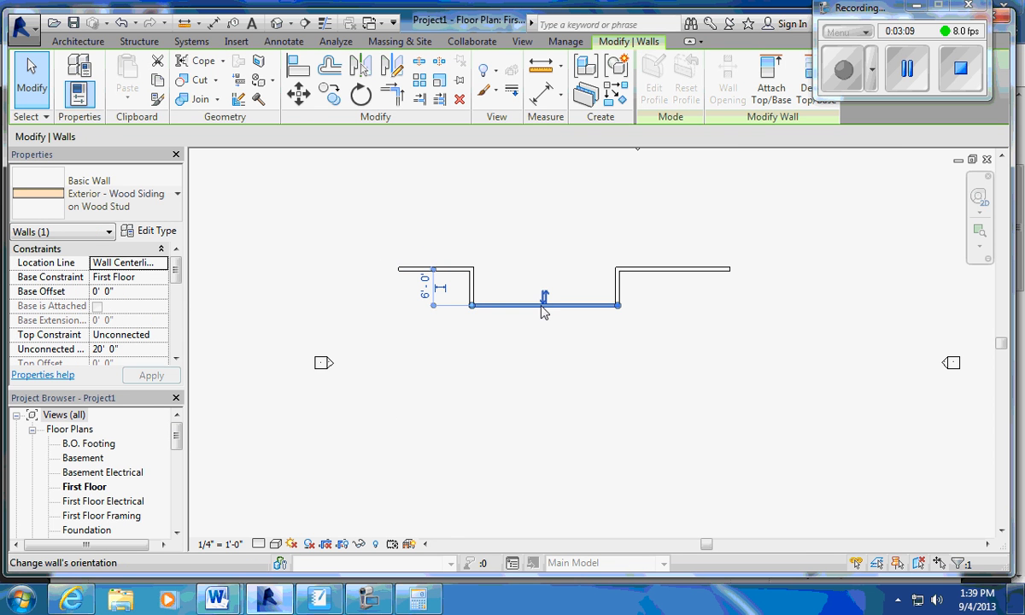
pyautogui.click(420, 600)
pyautogui.click(420, 601)
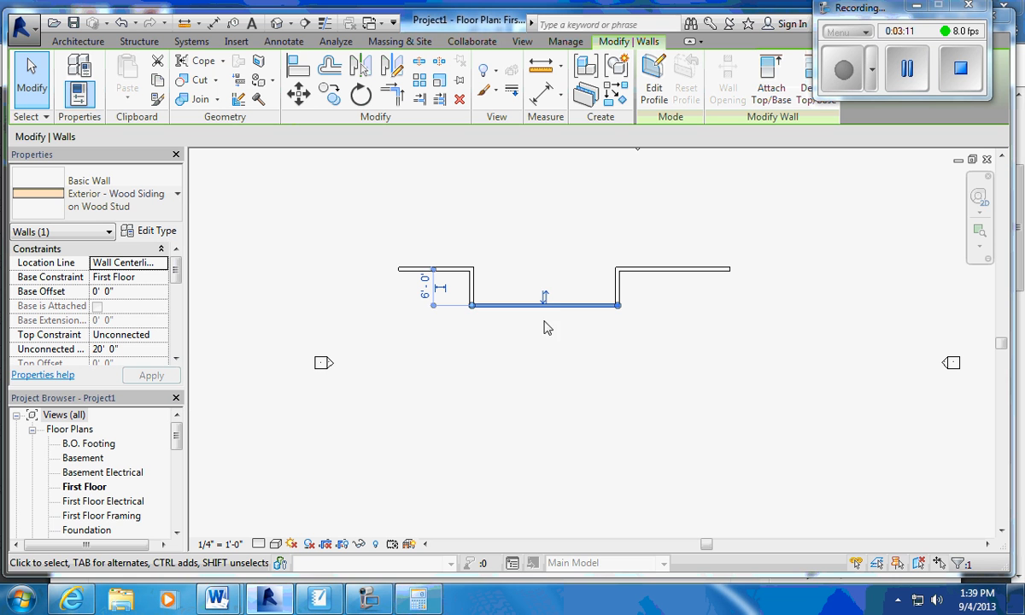
pyautogui.click(471, 285)
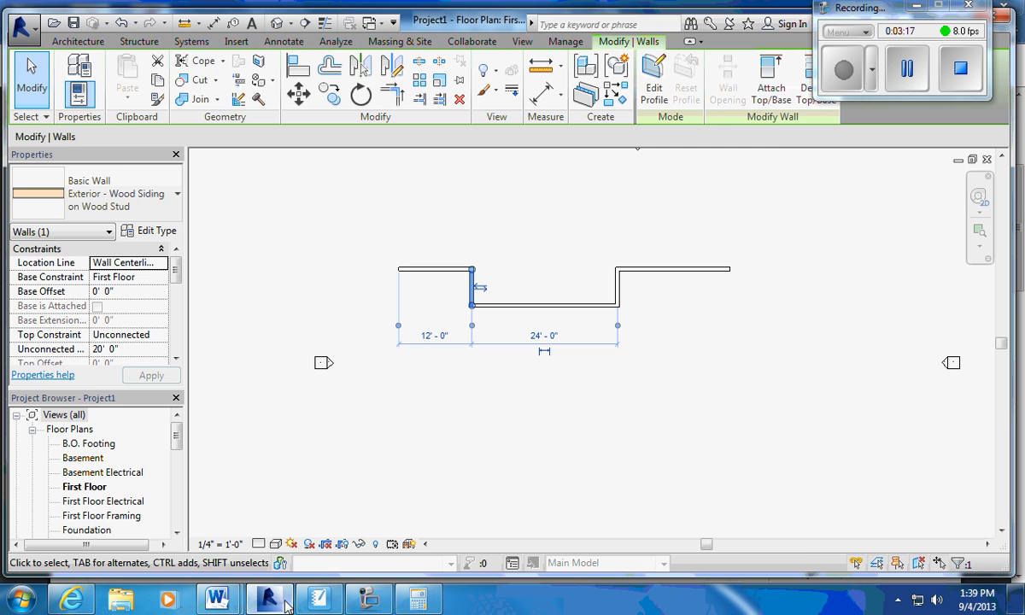
# Close the SMART Notebook tutorial window over the floor plan page and return to Revit
pyautogui.click(267, 600)
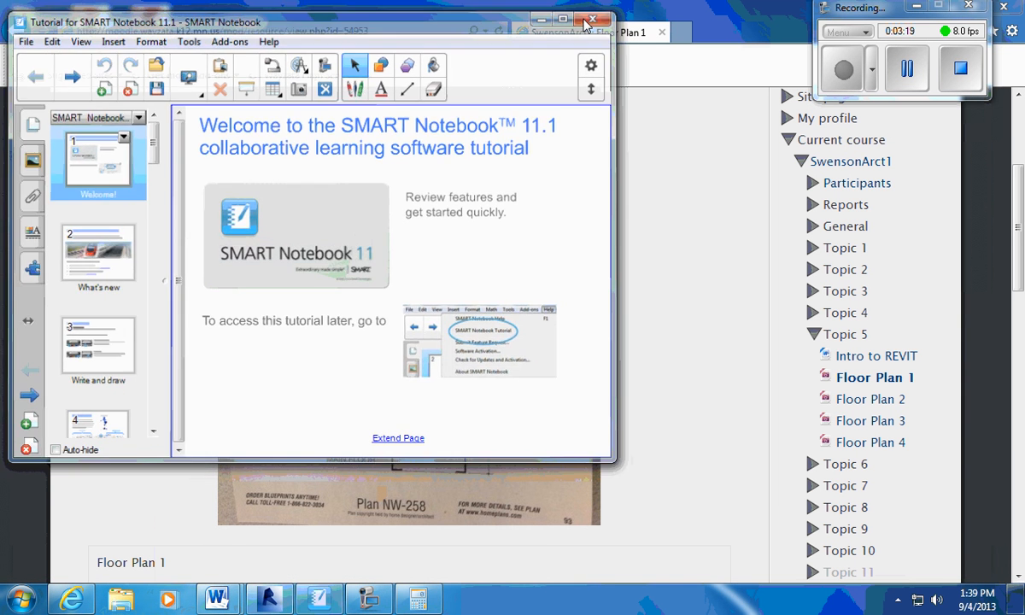
pyautogui.click(590, 20)
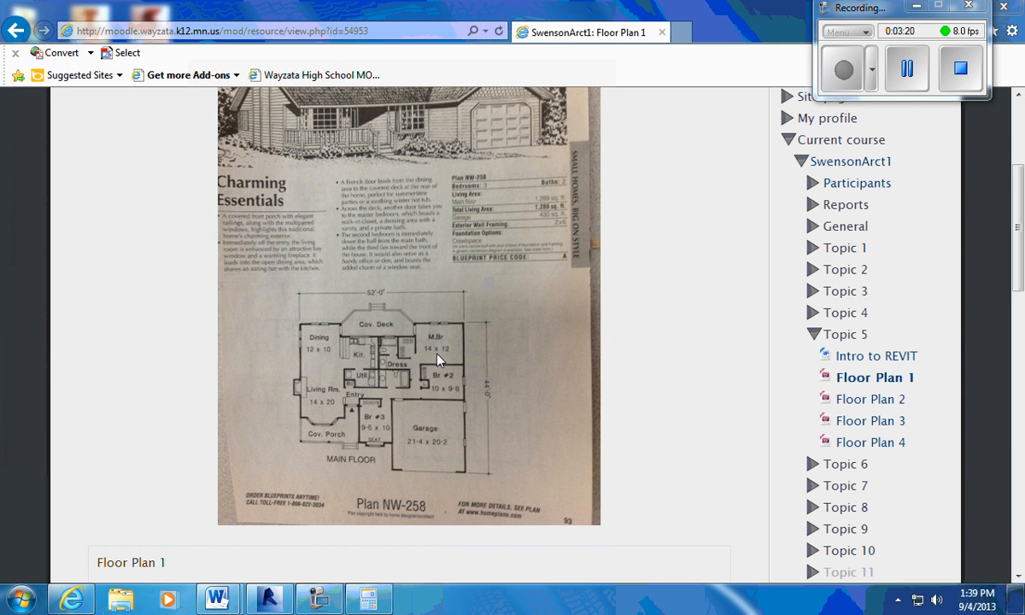
pyautogui.click(267, 600)
# Set the length of the rightmost horizontal wall segment to 14' and check the spacing beside the right return wall
pyautogui.click(616, 287)
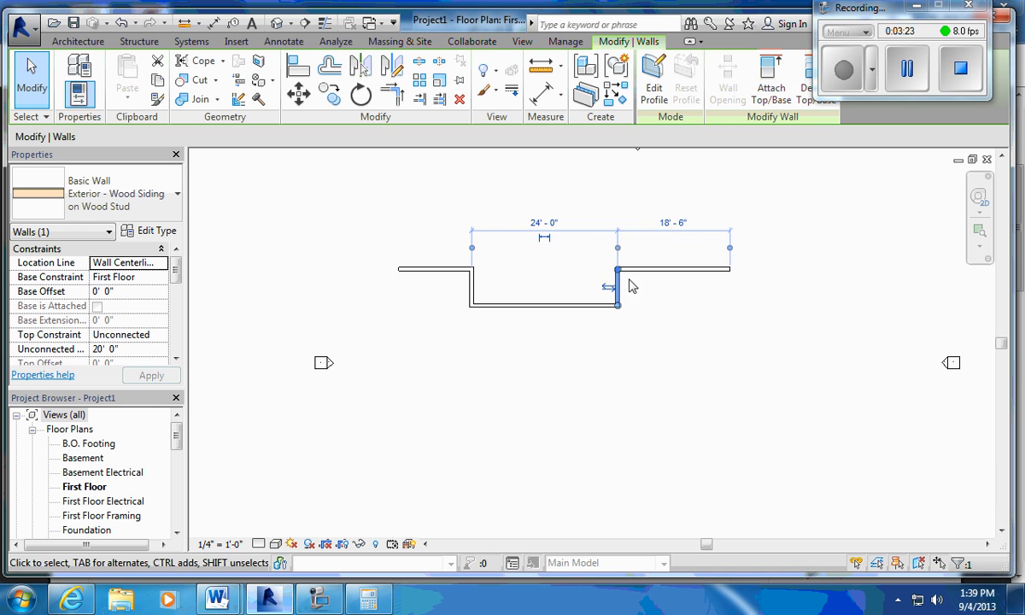
pyautogui.click(681, 271)
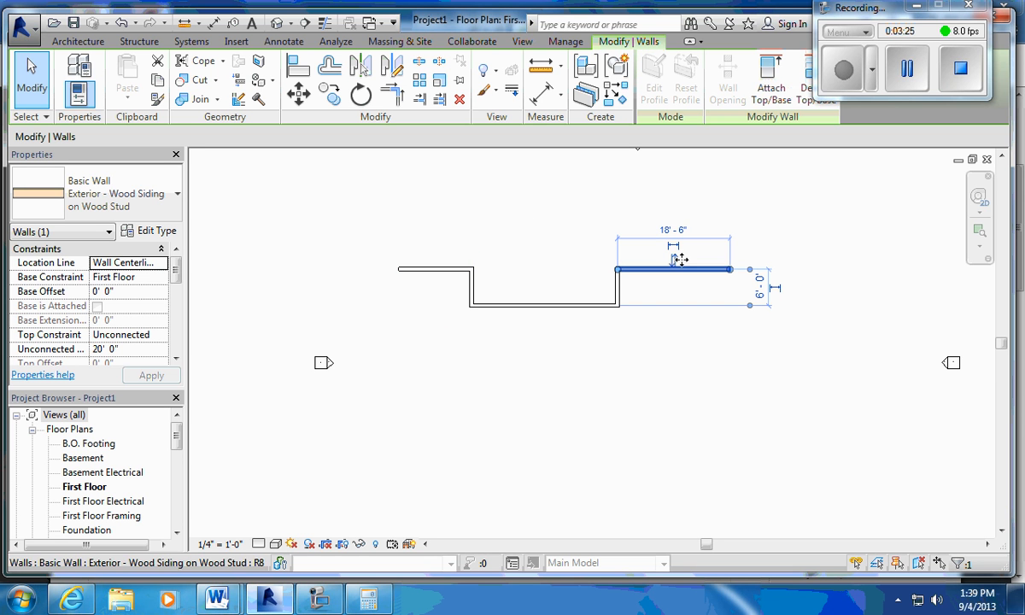
pyautogui.click(674, 228)
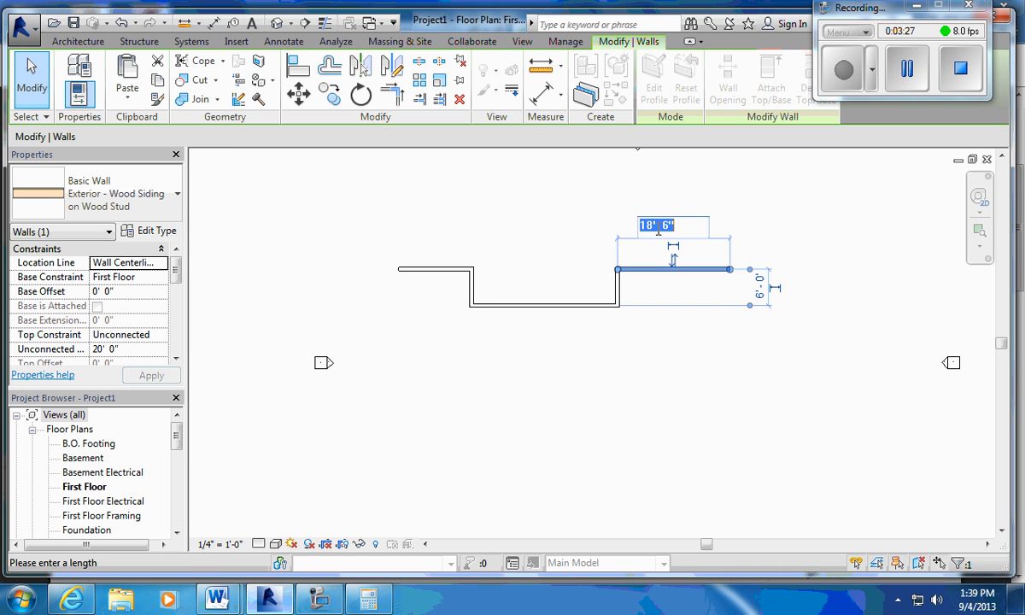
pyautogui.write('14')
pyautogui.press('Return')
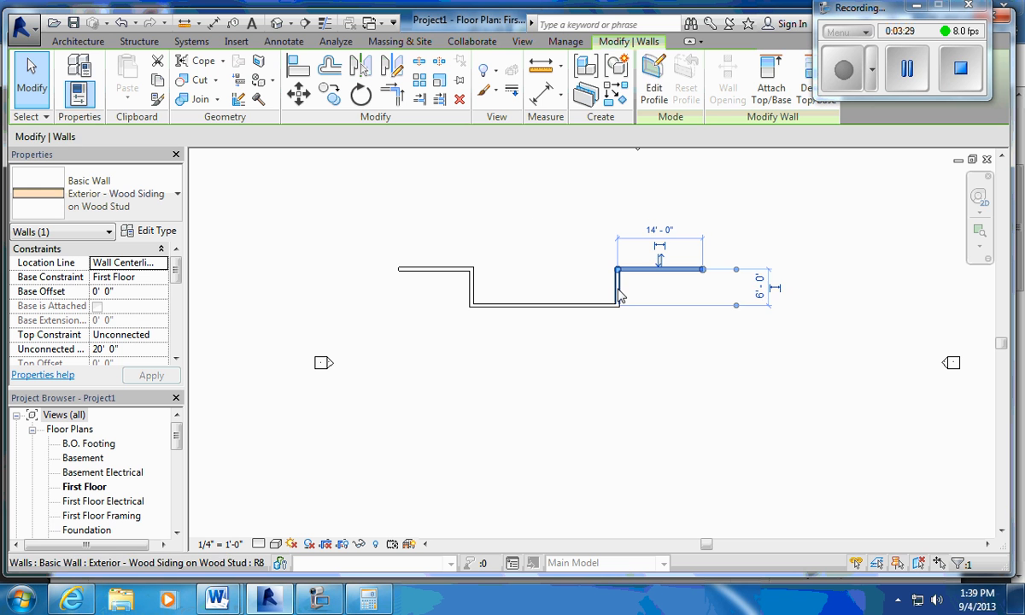
pyautogui.click(619, 295)
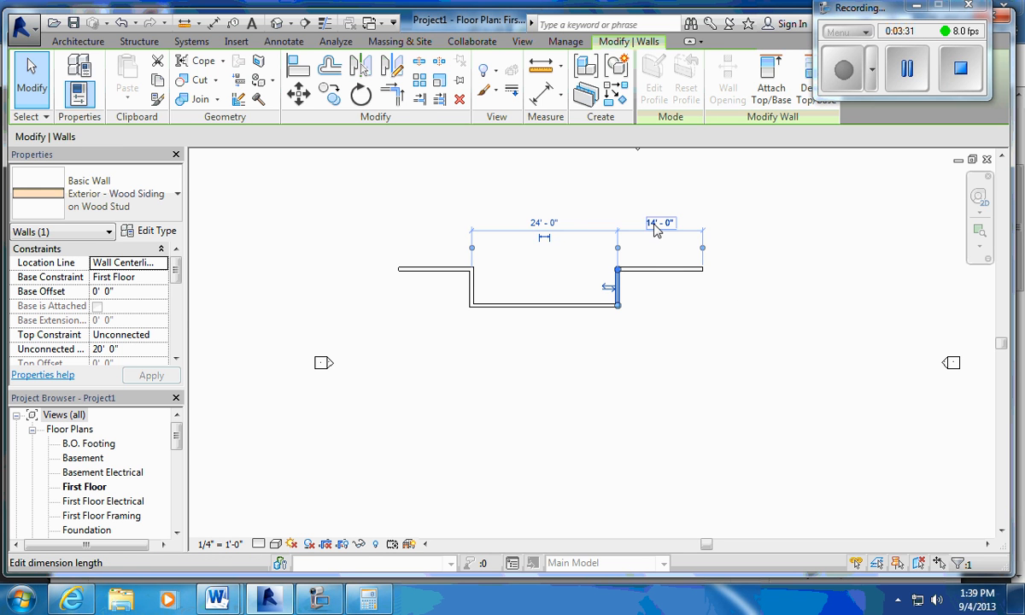
pyautogui.click(735, 343)
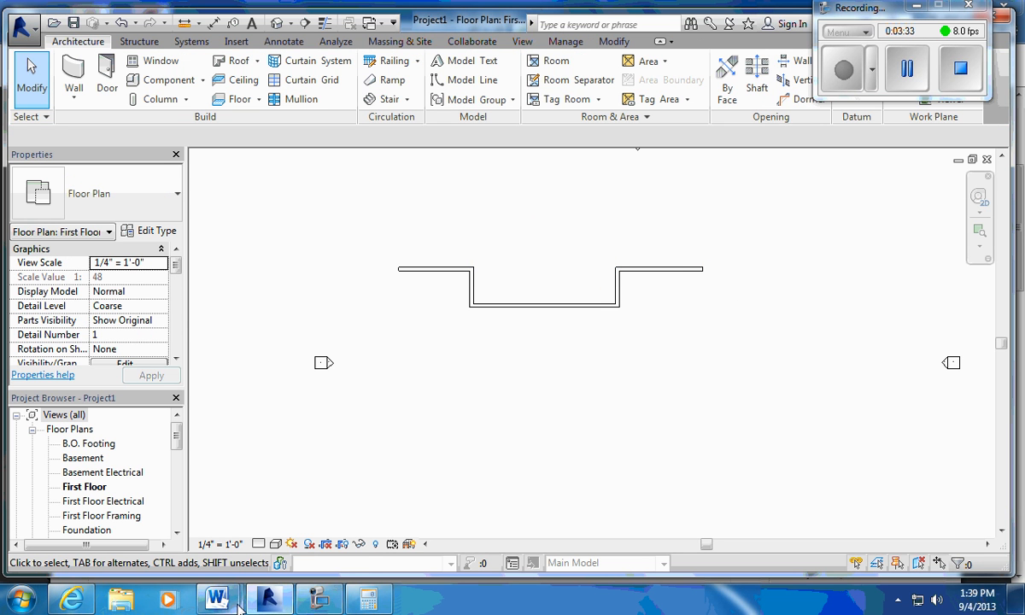
# Switch to the browser to consult the Floor Plan 1 drawing
pyautogui.moveTo(266, 602)
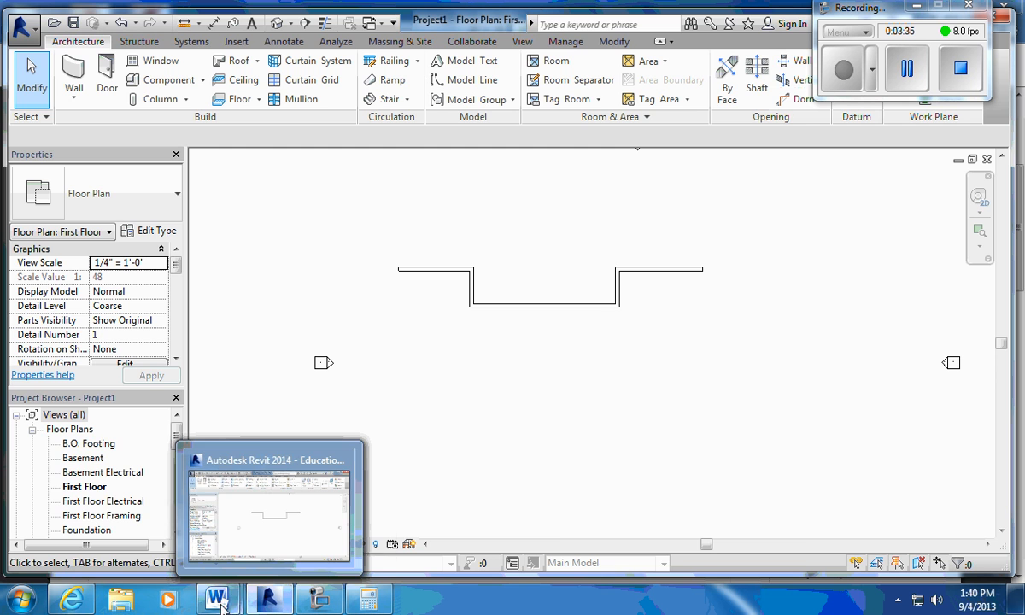
pyautogui.click(71, 599)
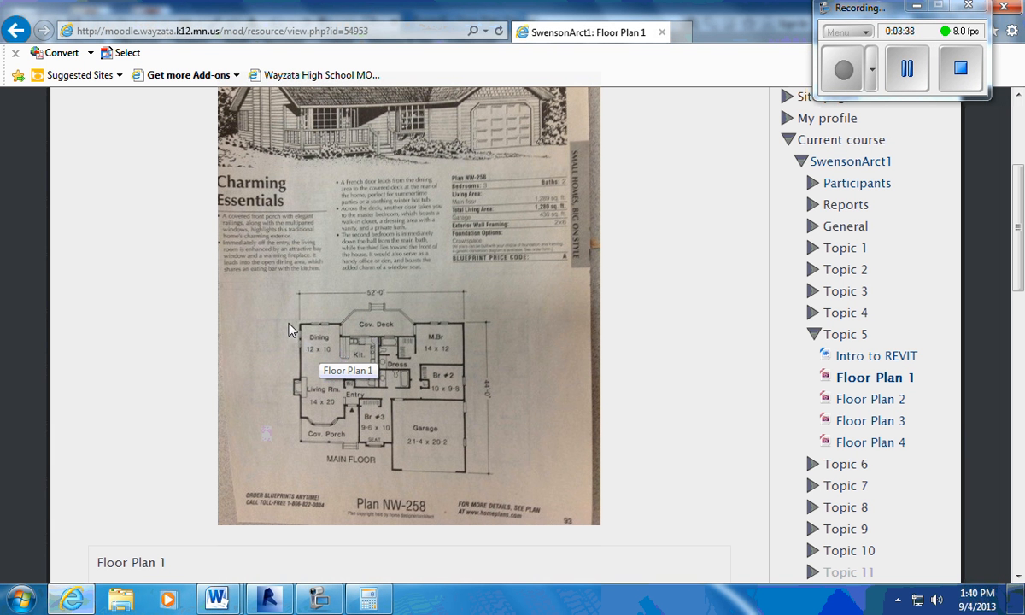